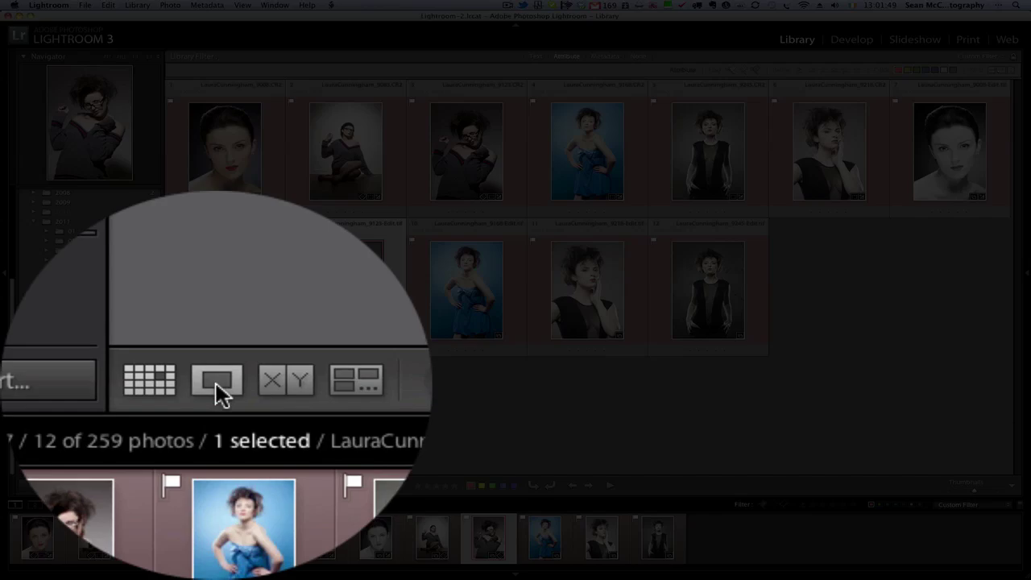
Show the selected woman-in-glasses portrait enlarged in Loupe view
left_click(197, 487)
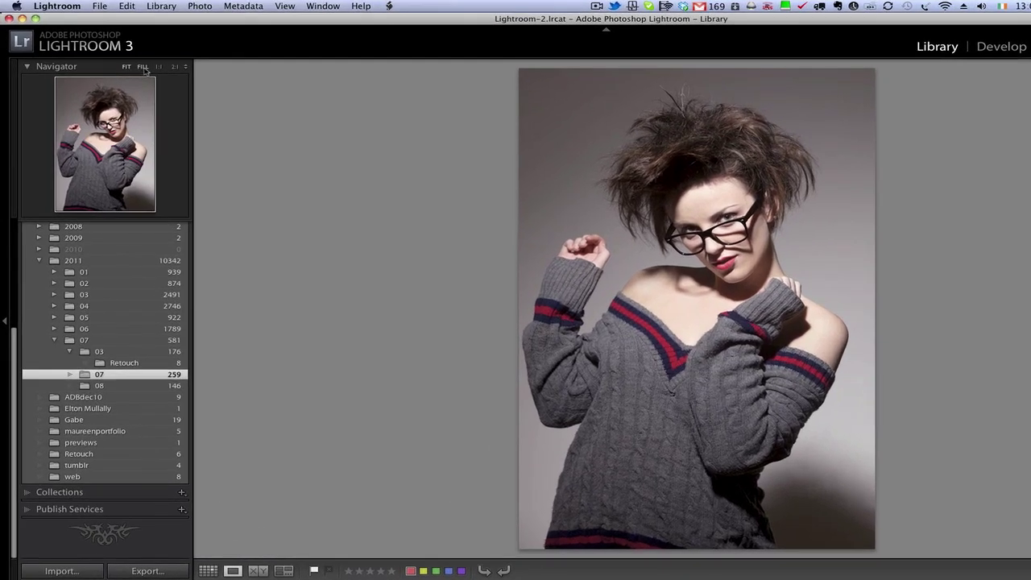
Zoom the portrait from Fill through 1:1 to 2:1, centred on her eyes and glasses
left_click(142, 67)
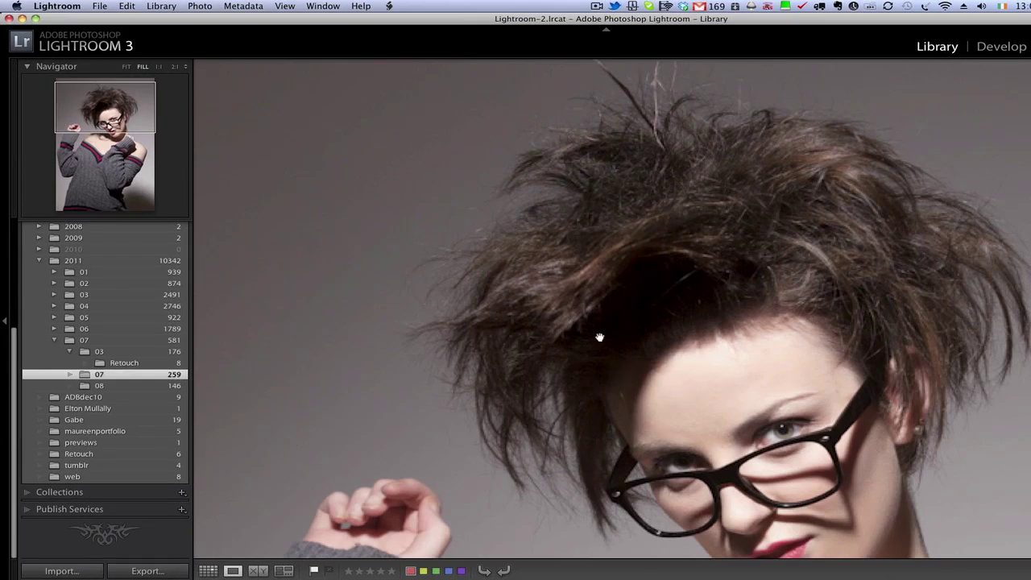
left_click_drag(653, 402, 631, 187)
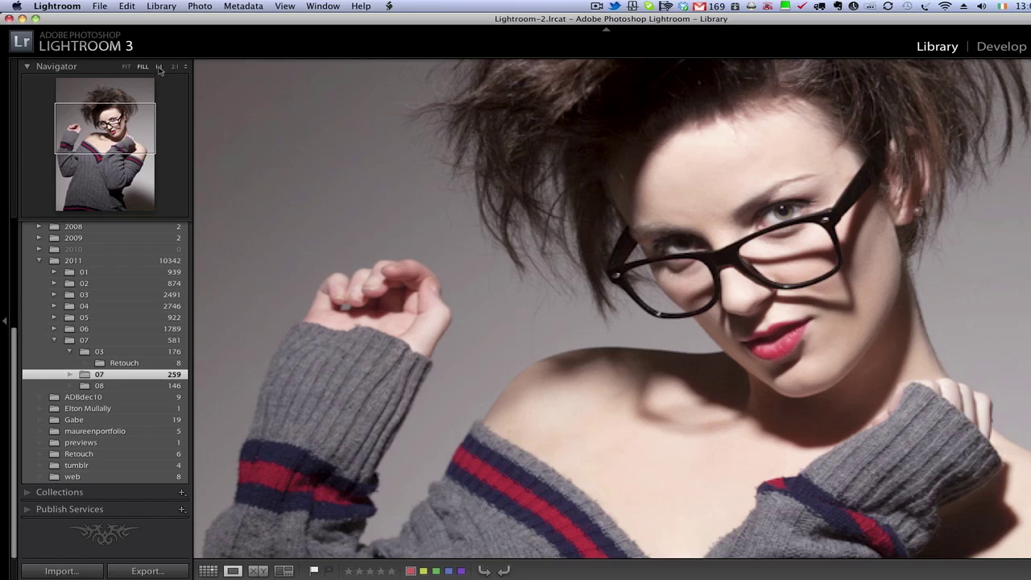
left_click(159, 67)
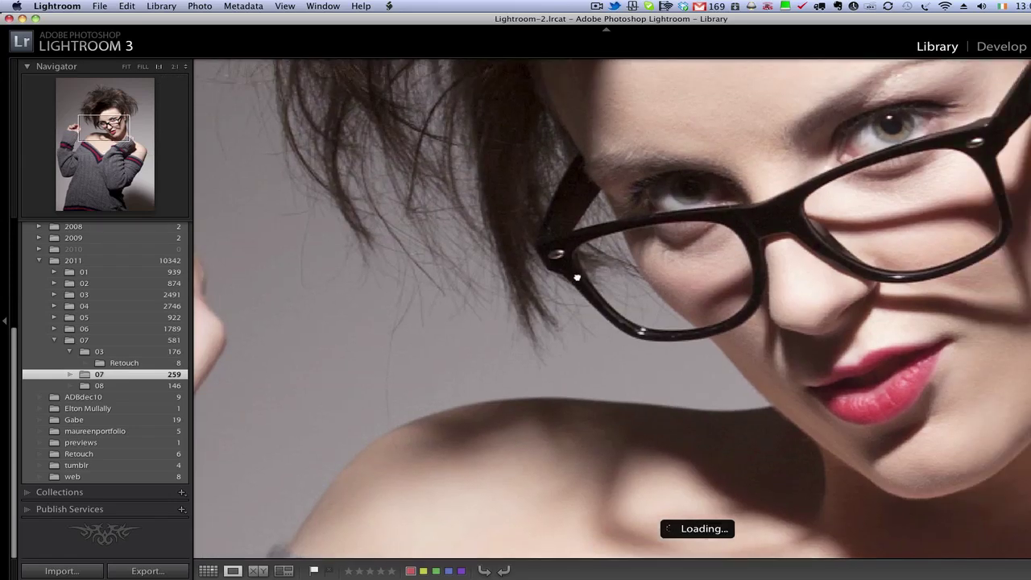
left_click_drag(821, 164, 578, 278)
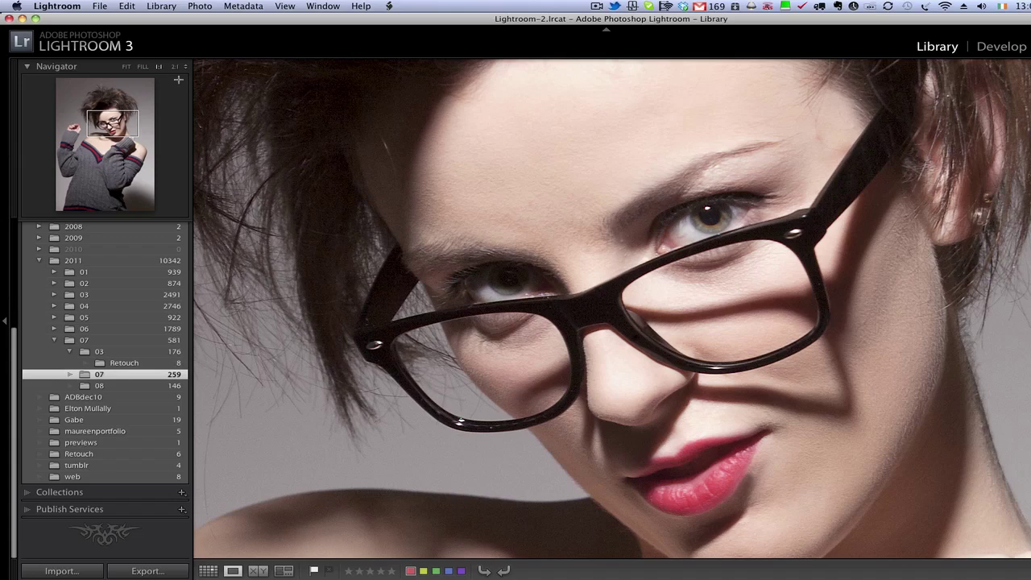
left_click(174, 68)
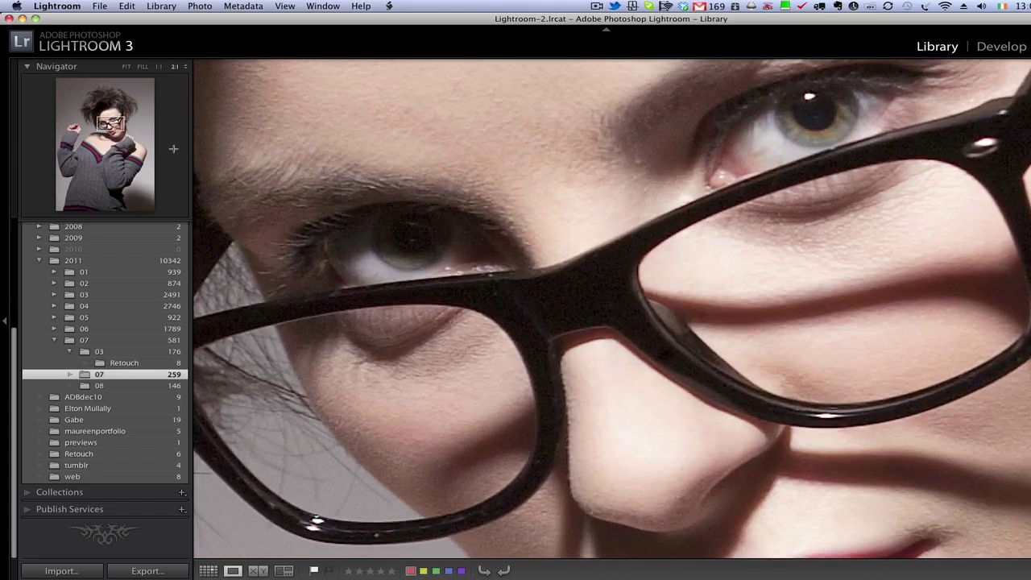
Step the portrait through the 1:4, 1:3 and 1:2 Navigator zoom ratios
left_click(186, 69)
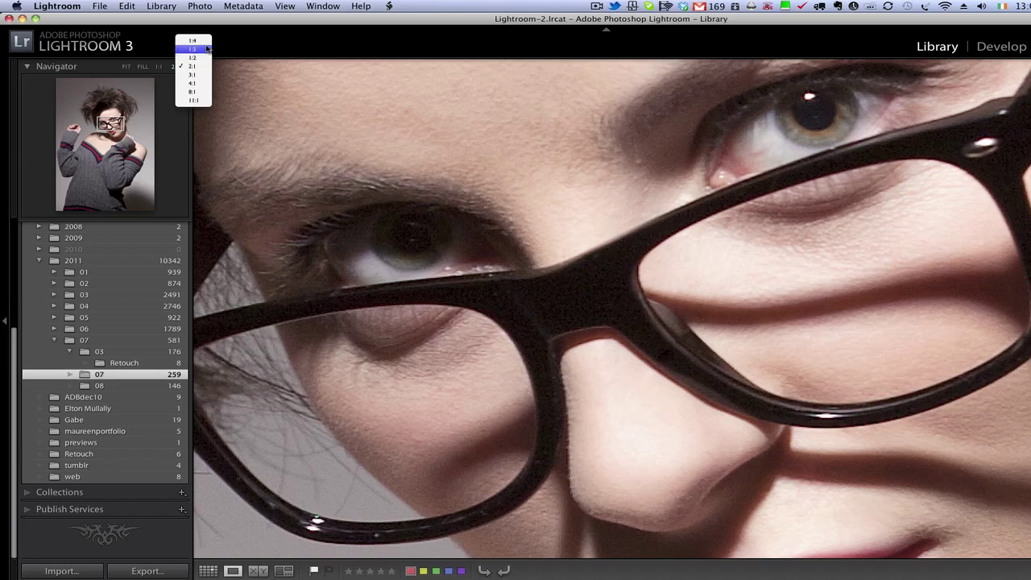
left_click(206, 42)
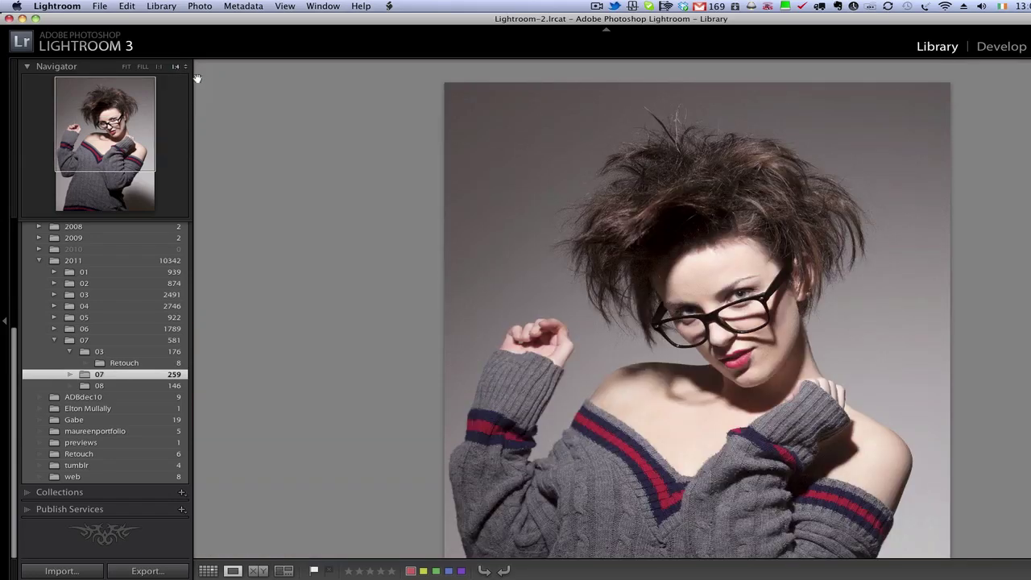
left_click(188, 72)
left_click(197, 79)
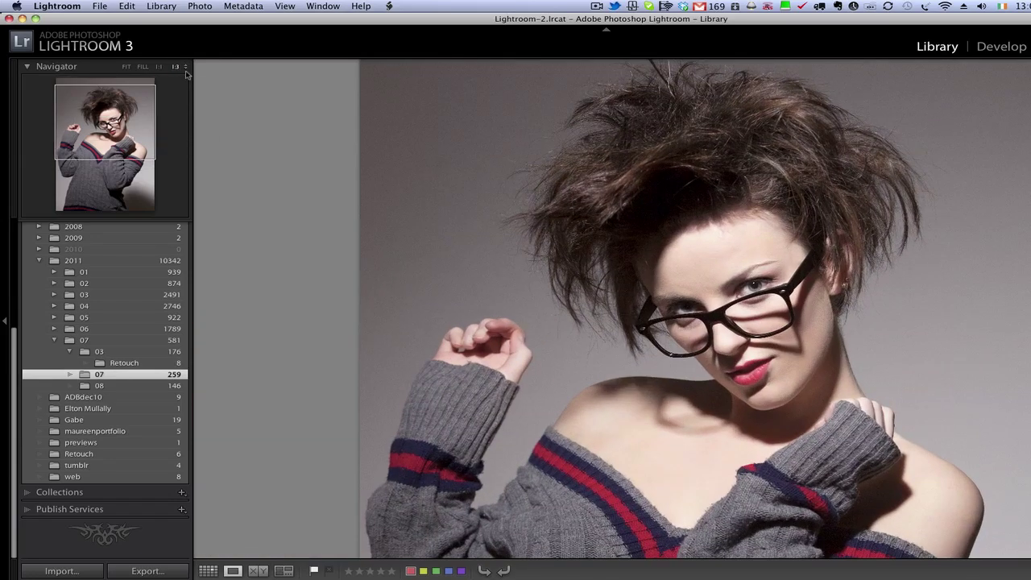
left_click(186, 69)
left_click(196, 85)
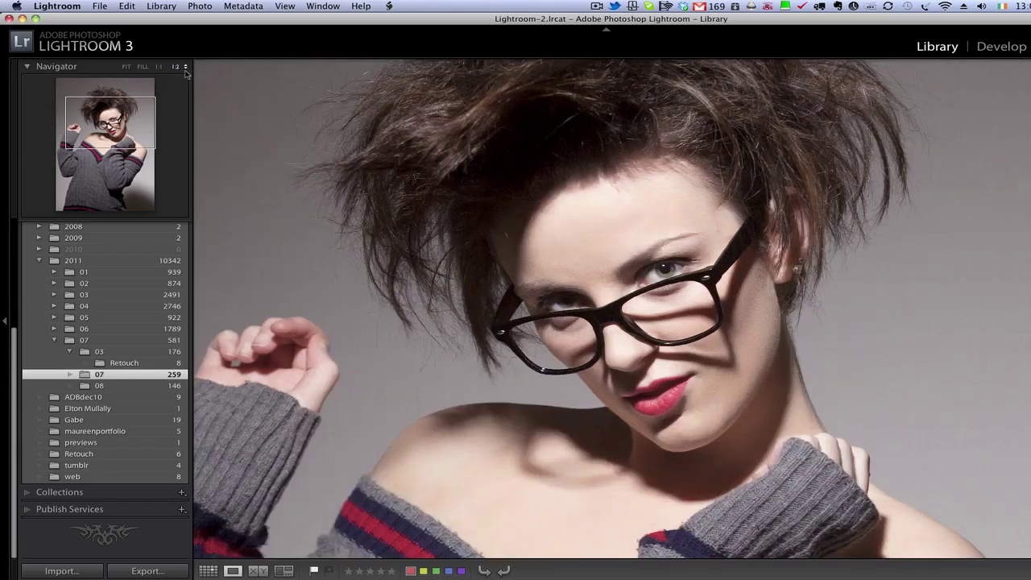
Zoom to 2:1 and higher ratios on her eye, then return to Fit view
left_click(185, 69)
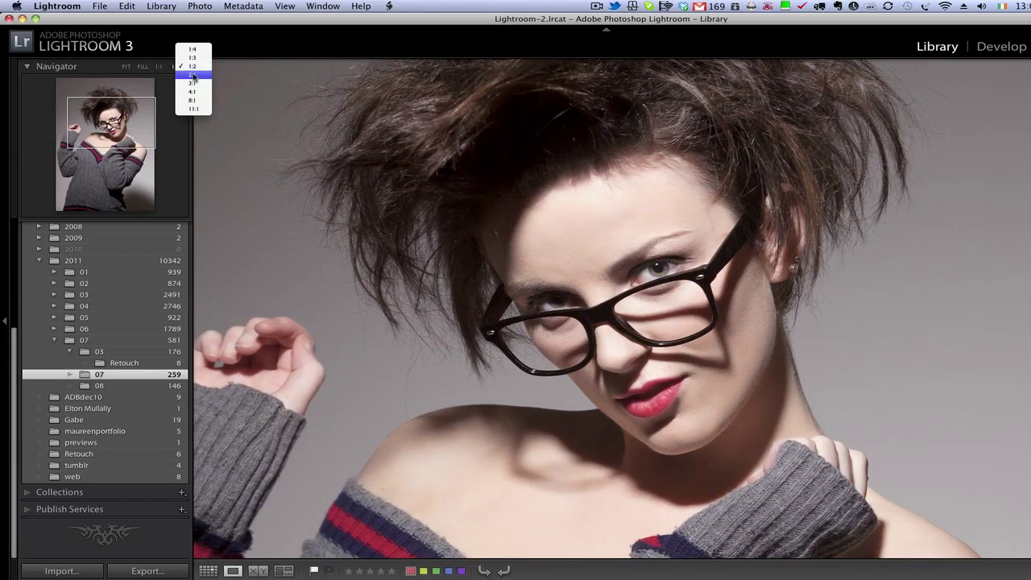
left_click(197, 80)
left_click(185, 69)
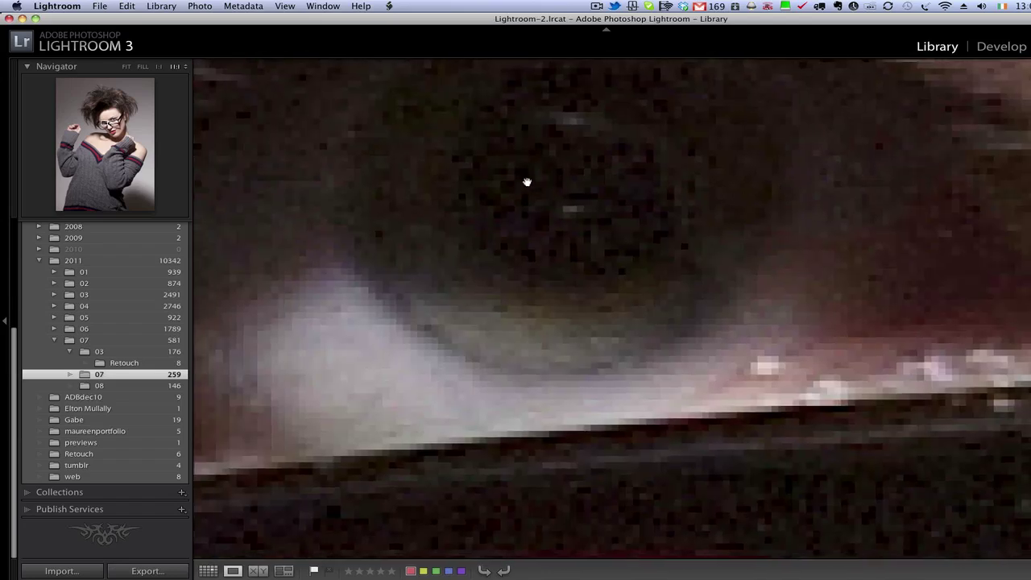
left_click(106, 122)
left_click(683, 237)
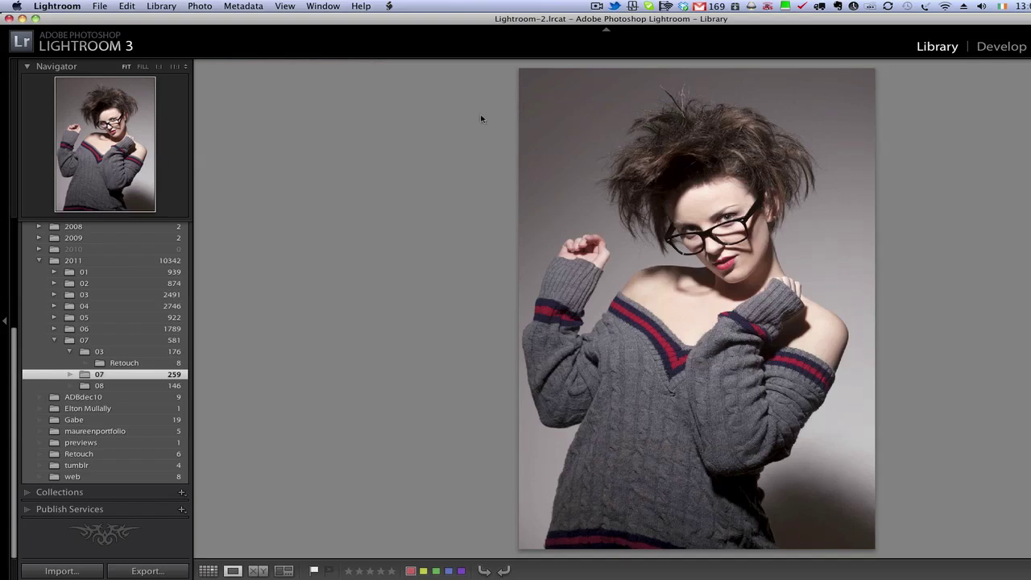
key("z")
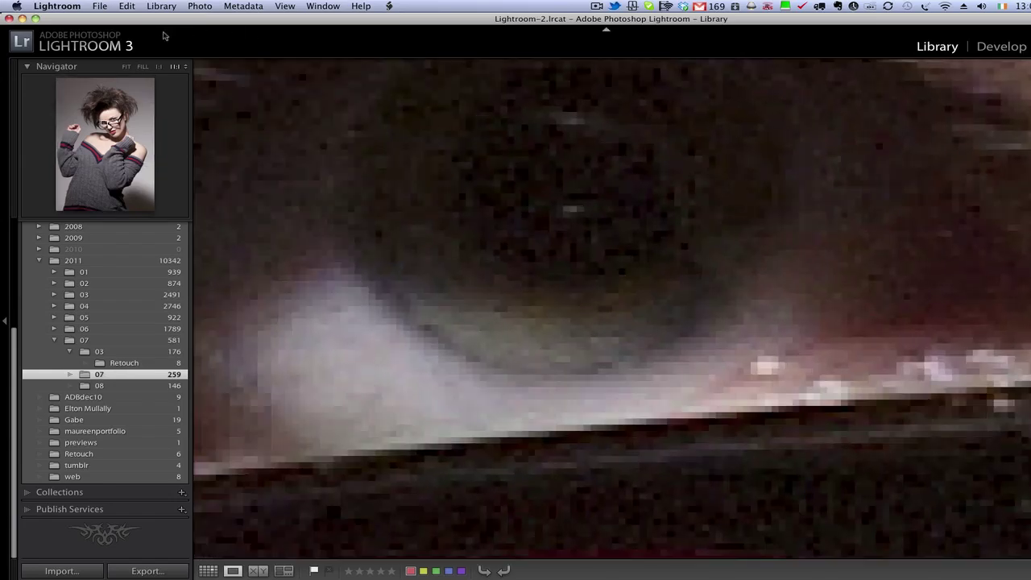
left_click(159, 67)
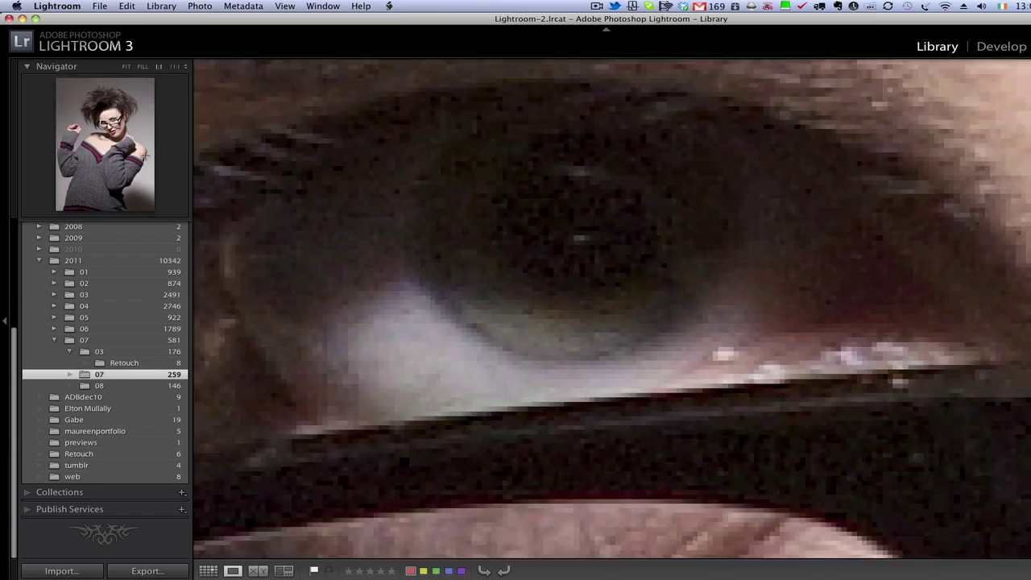
key("z")
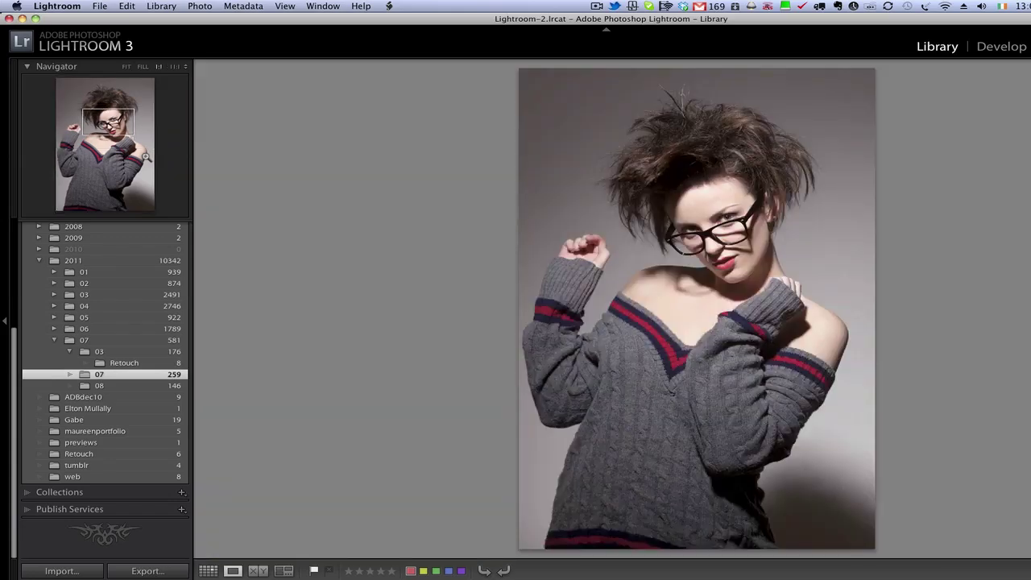
key("z")
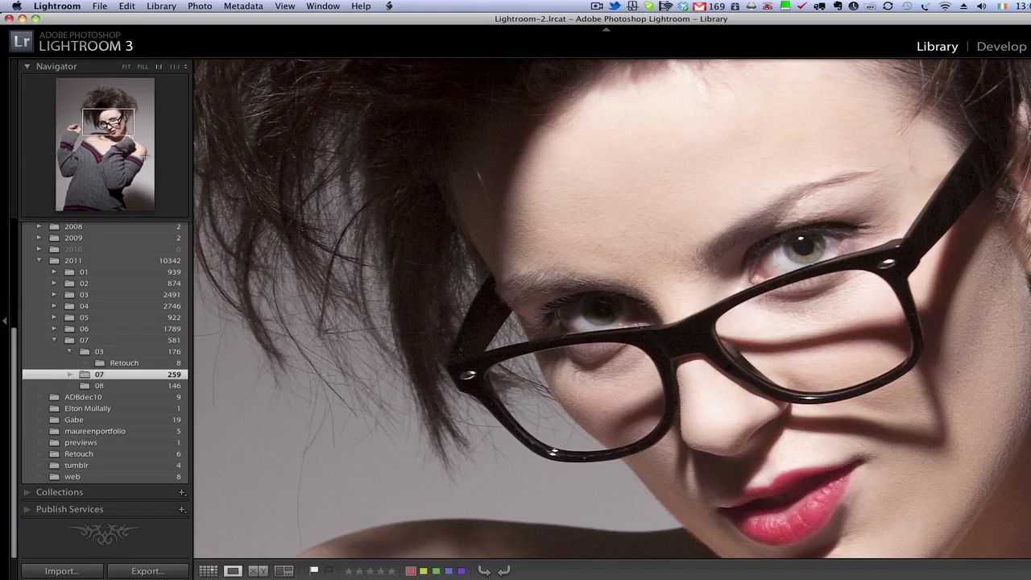
key("z")
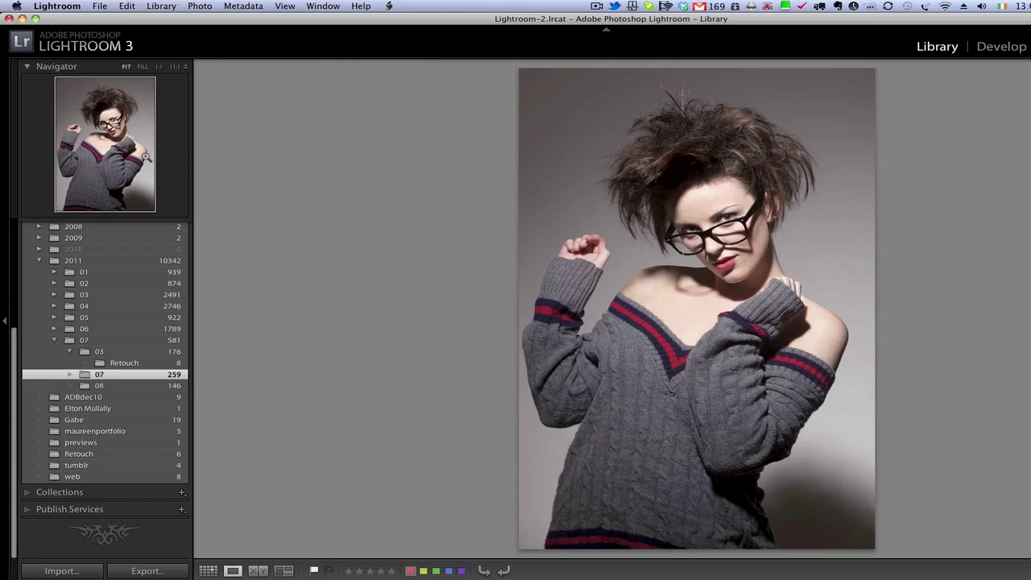
key("z")
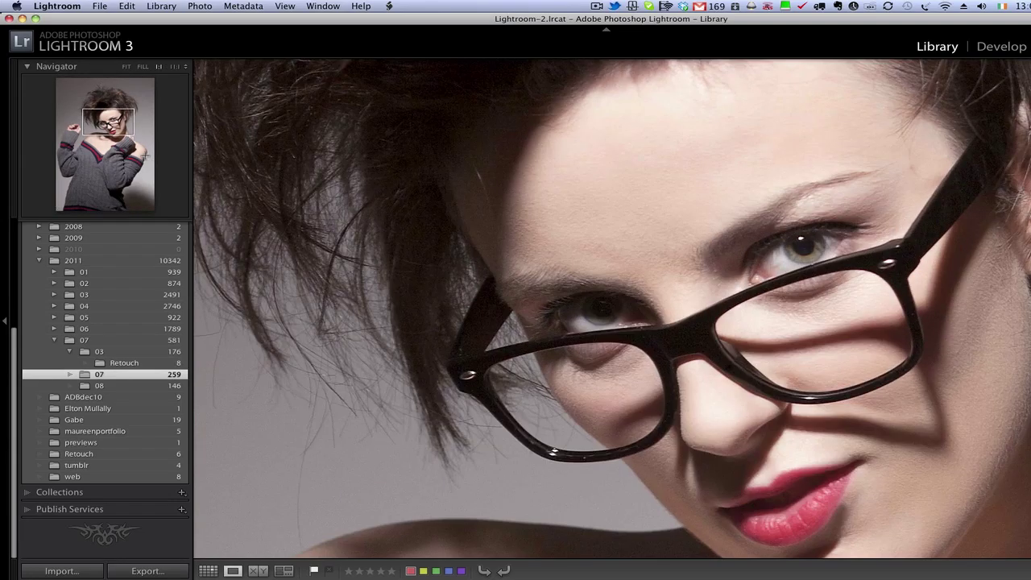
key("z")
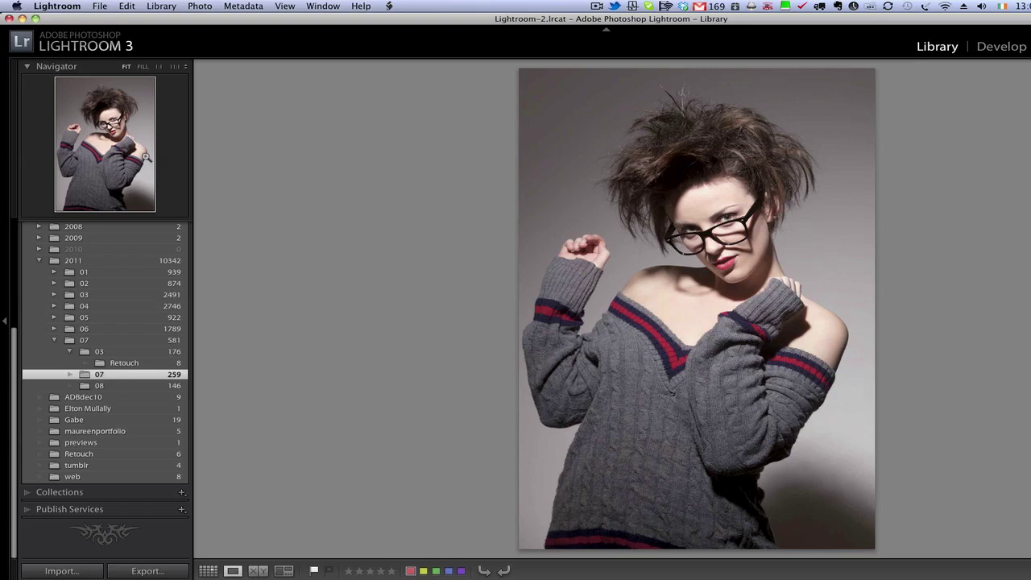
Toggle 1:1 and back, then zoom from Fill up to 11:1 on her eyebrow and eye
left_click(700, 205)
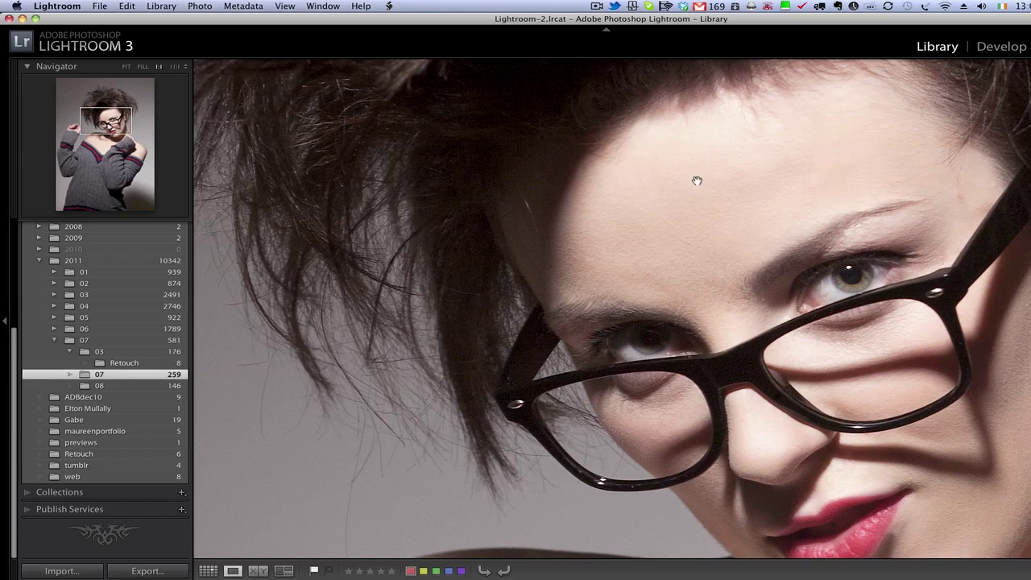
left_click(697, 182)
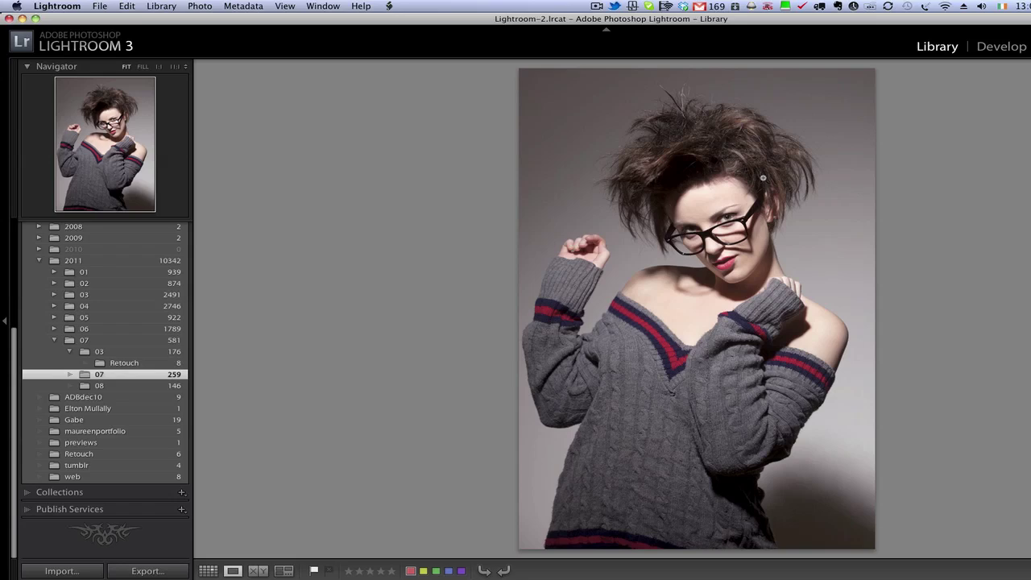
left_click(762, 177)
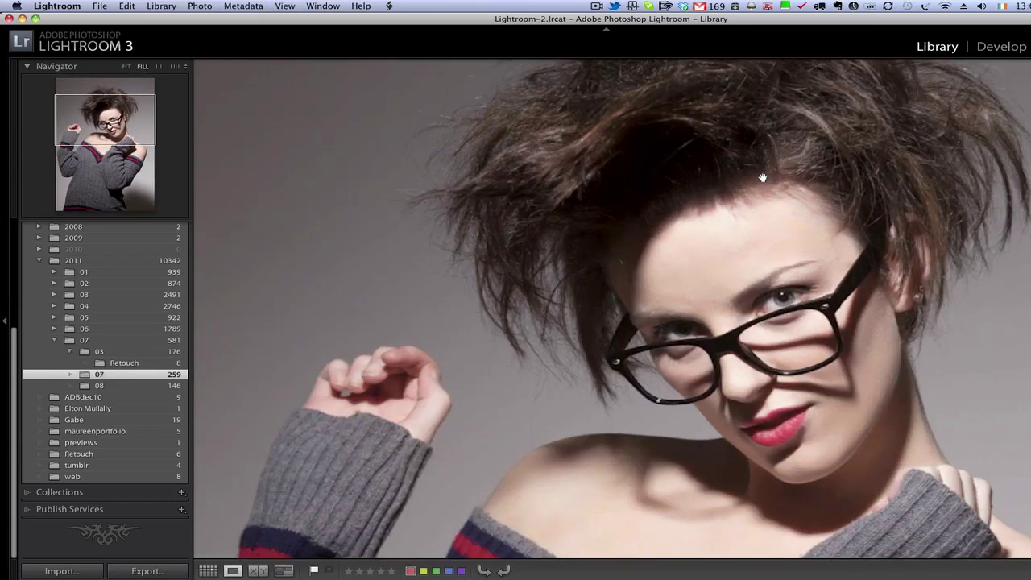
key("super+equal")
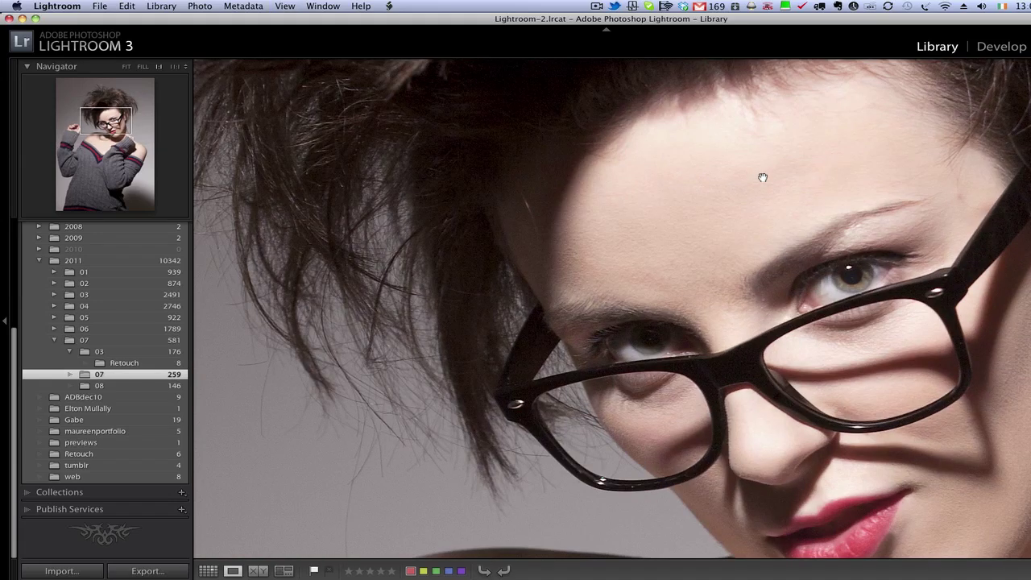
key("super+equal")
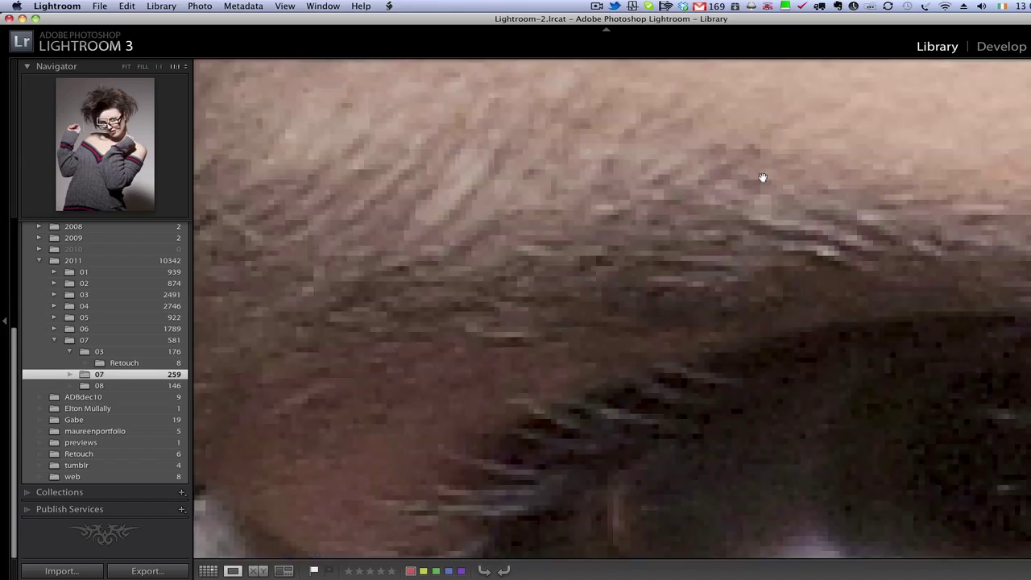
key("super+equal")
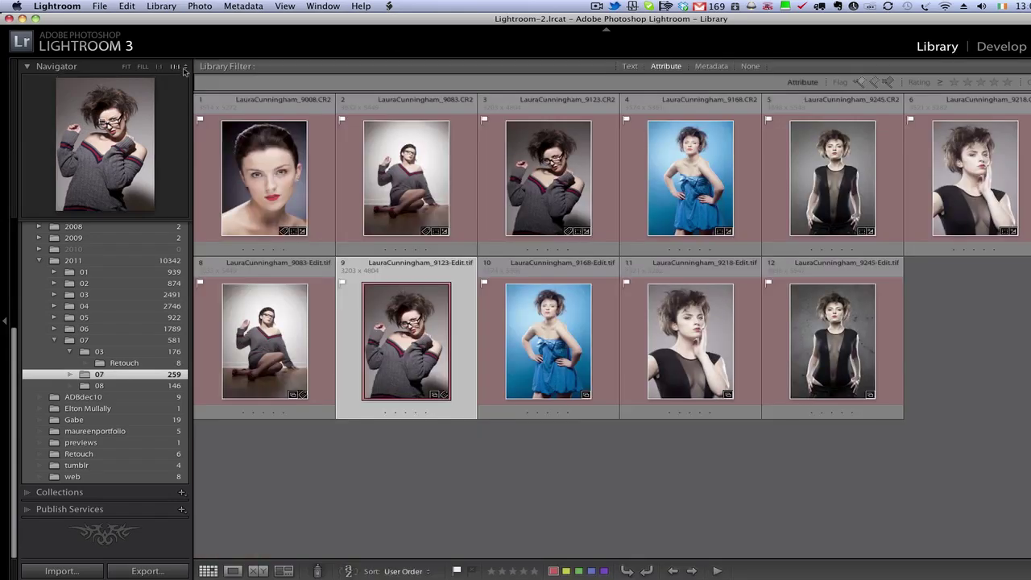
Set the custom zoom ratio to 2:1, step out to Fit, then back to 1:1
left_click(179, 68)
left_click(195, 38)
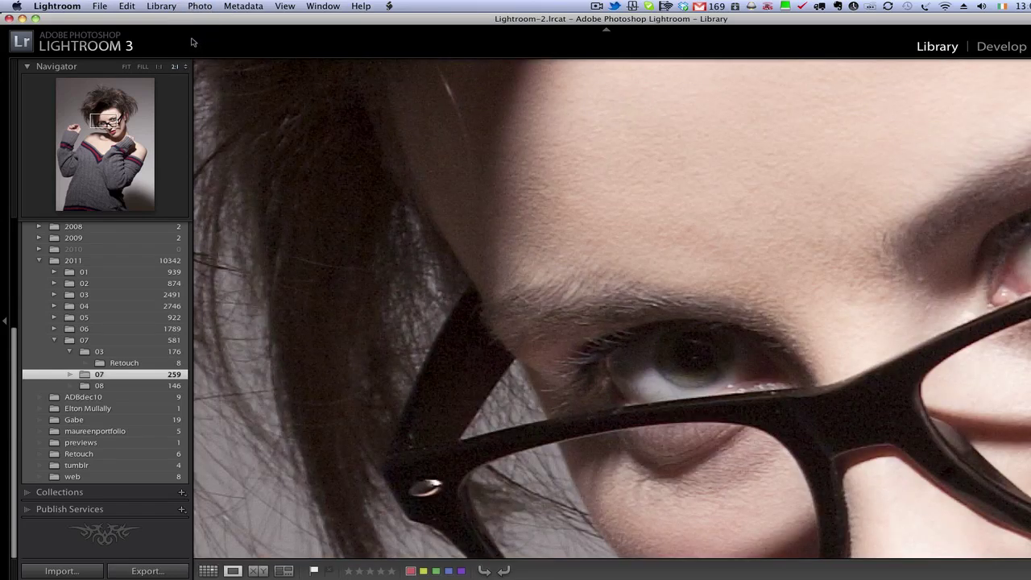
key("ctrl+minus")
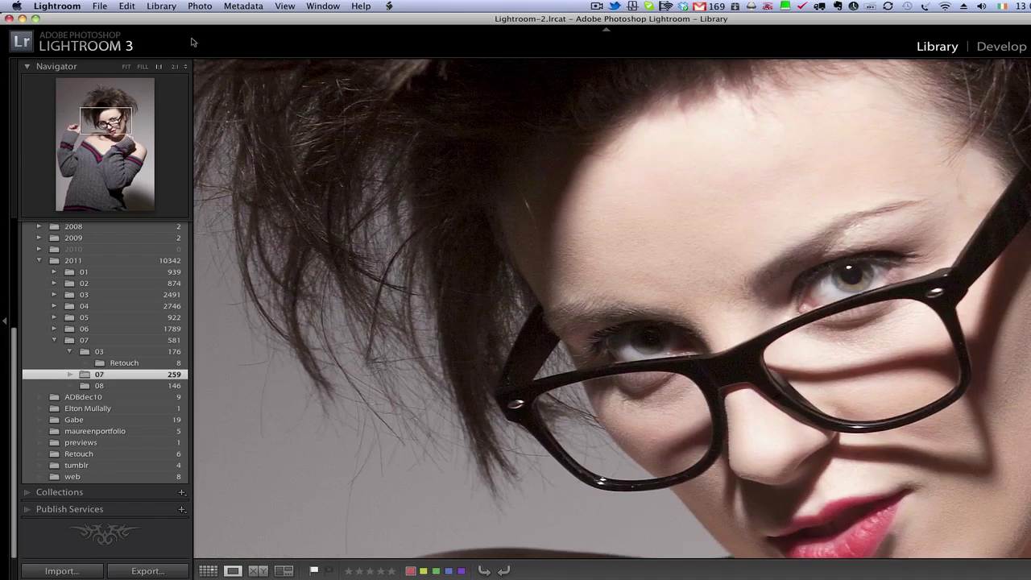
key("super+minus")
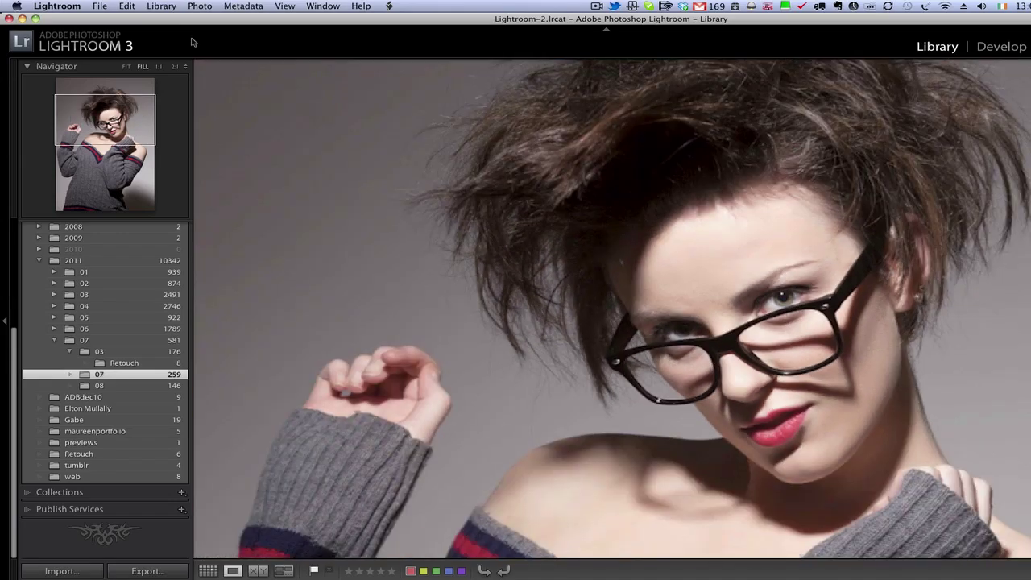
key("super+minus")
key("super+equal")
key("super+equal")
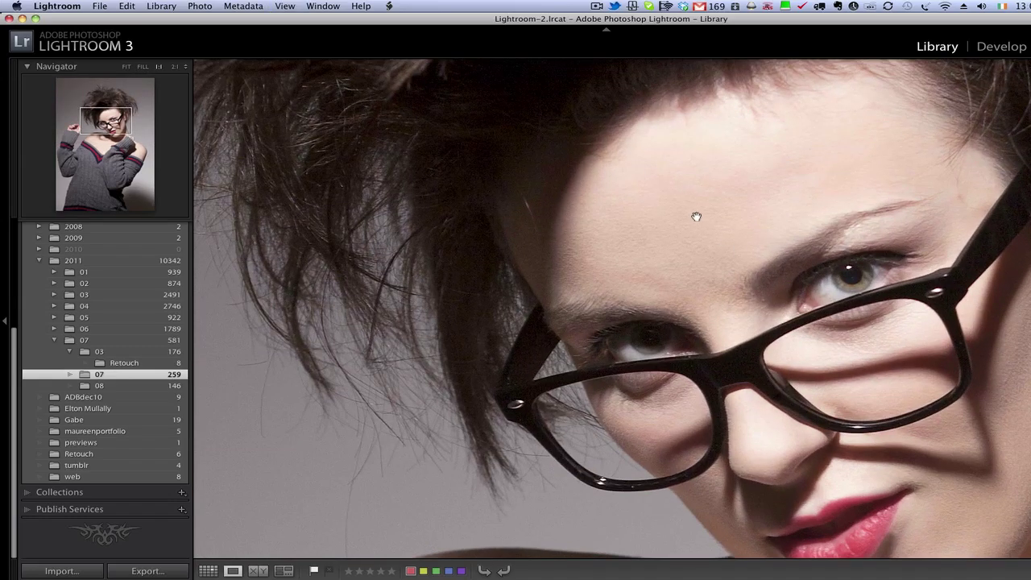
Pan the 1:1 close-up over lips, chin and hair, ending on her eyes and glasses
mouse_move(678, 225)
left_mouse_down()
mouse_move(985, 244)
mouse_move(683, 410)
mouse_move(386, 223)
mouse_move(822, 311)
mouse_move(593, 520)
mouse_move(830, 476)
left_mouse_up()
left_click_drag(690, 251, 755, 322)
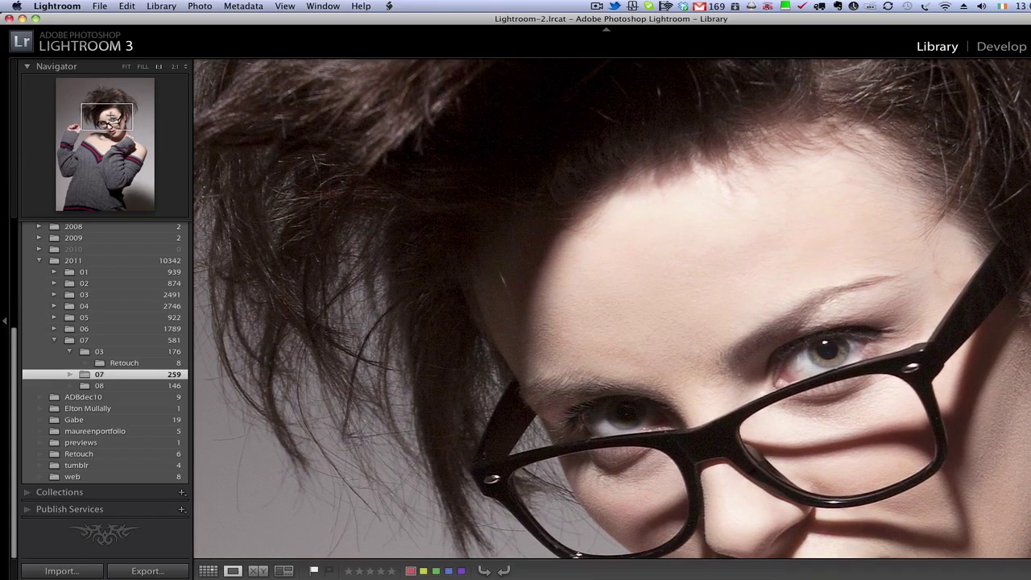
left_click(112, 108)
mouse_move(102, 99)
left_mouse_down()
mouse_move(91, 99)
mouse_move(88, 121)
mouse_move(108, 141)
mouse_move(119, 121)
mouse_move(110, 113)
left_mouse_up()
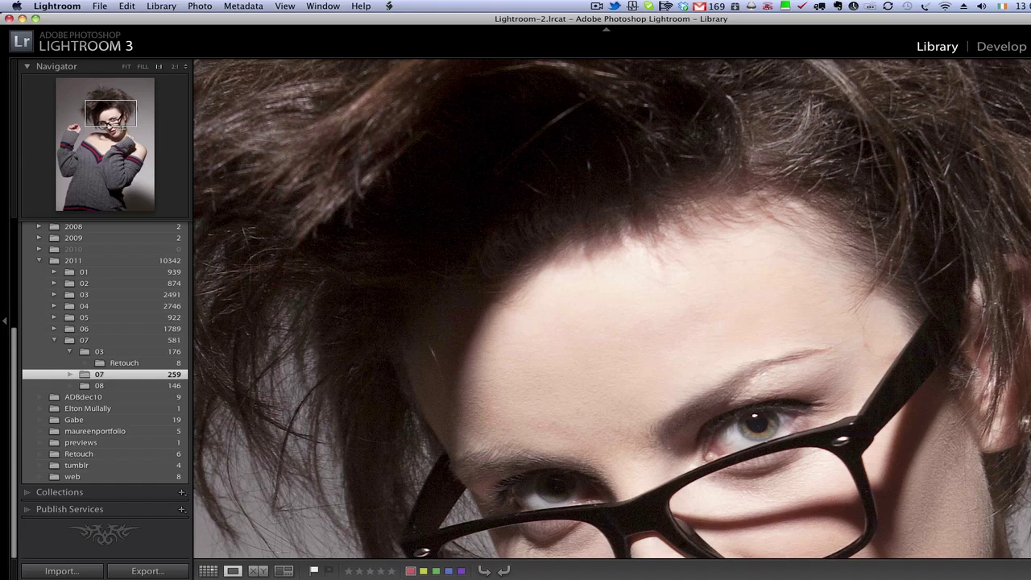
Switch to Develop with Spot Removal active and pan the close-up down to her lips
left_click(1000, 48)
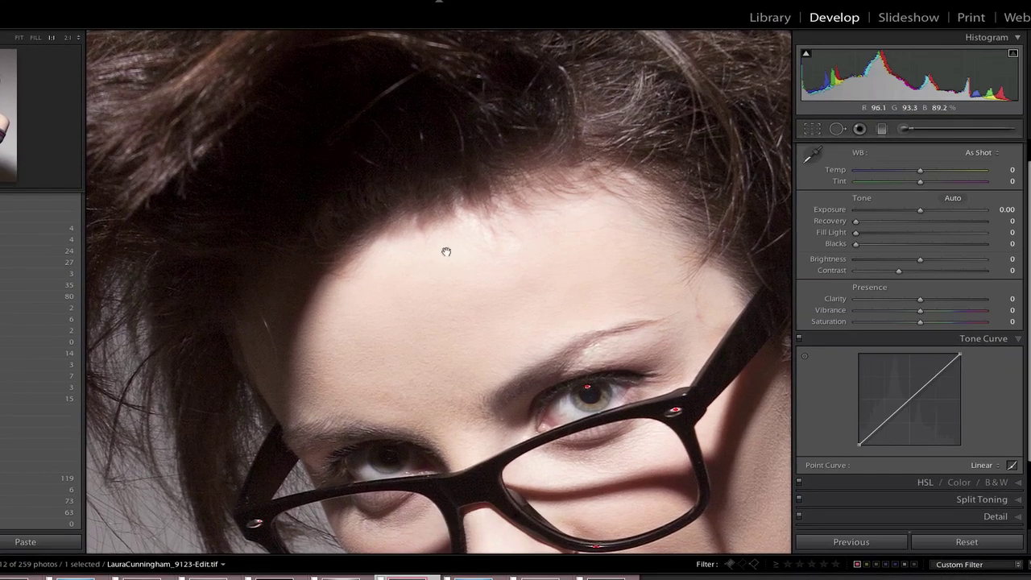
left_click(837, 129)
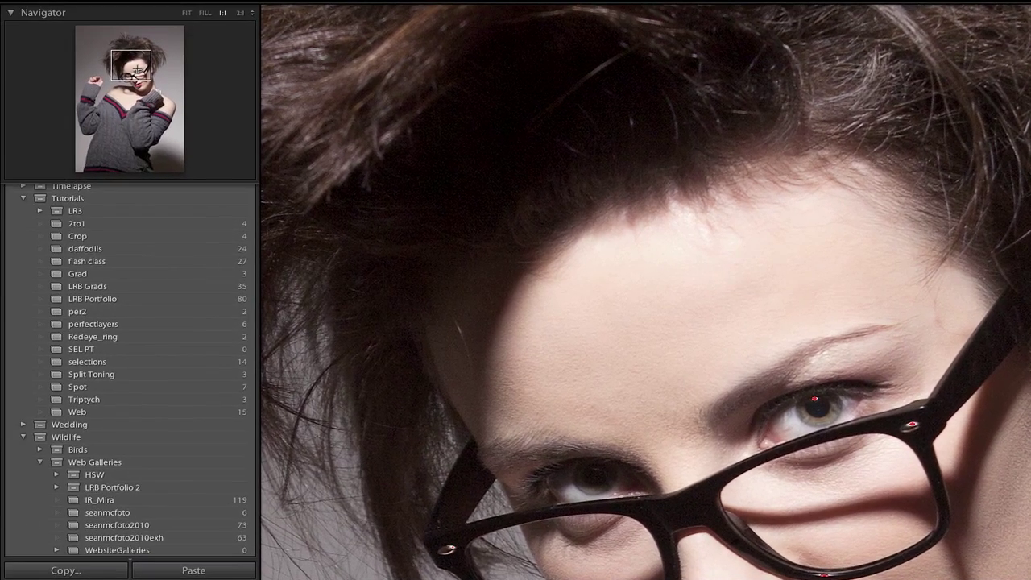
mouse_move(136, 71)
left_mouse_down()
mouse_move(142, 92)
mouse_move(134, 77)
left_mouse_up()
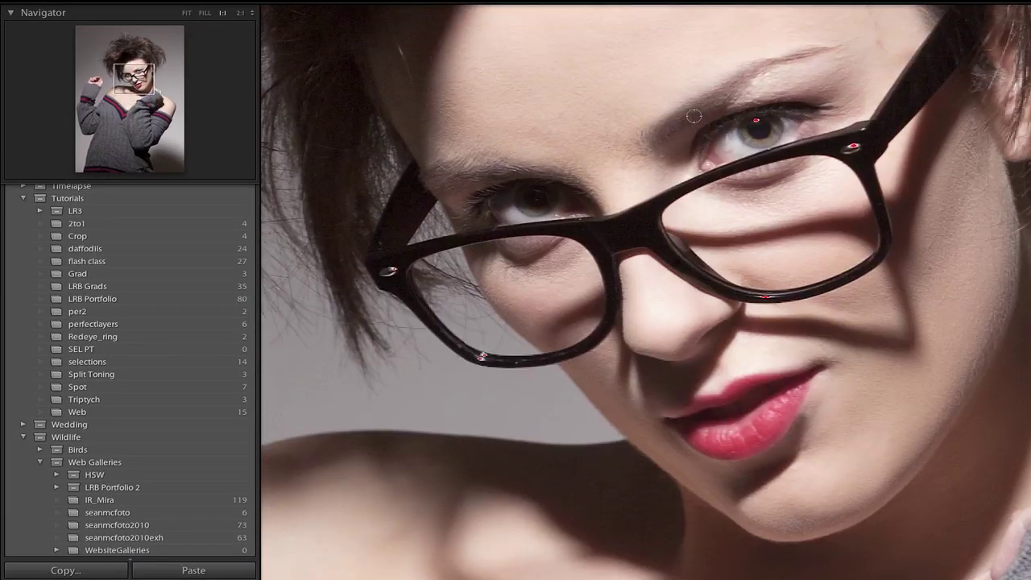